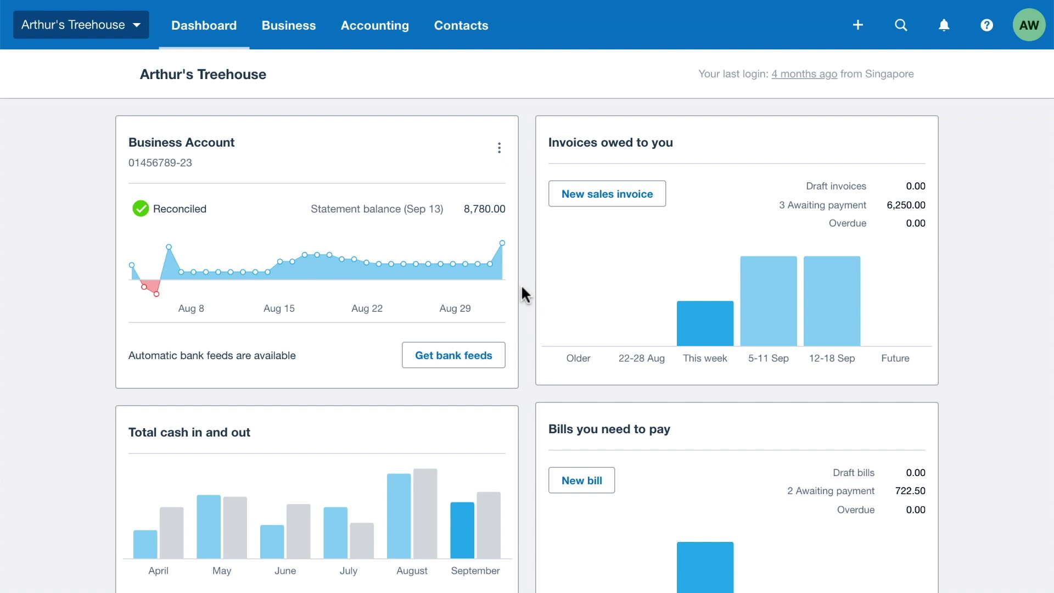
# - Open the Account Transactions report from Accounting's Reports page
pyautogui.click(374, 30)
pyautogui.click(373, 120)
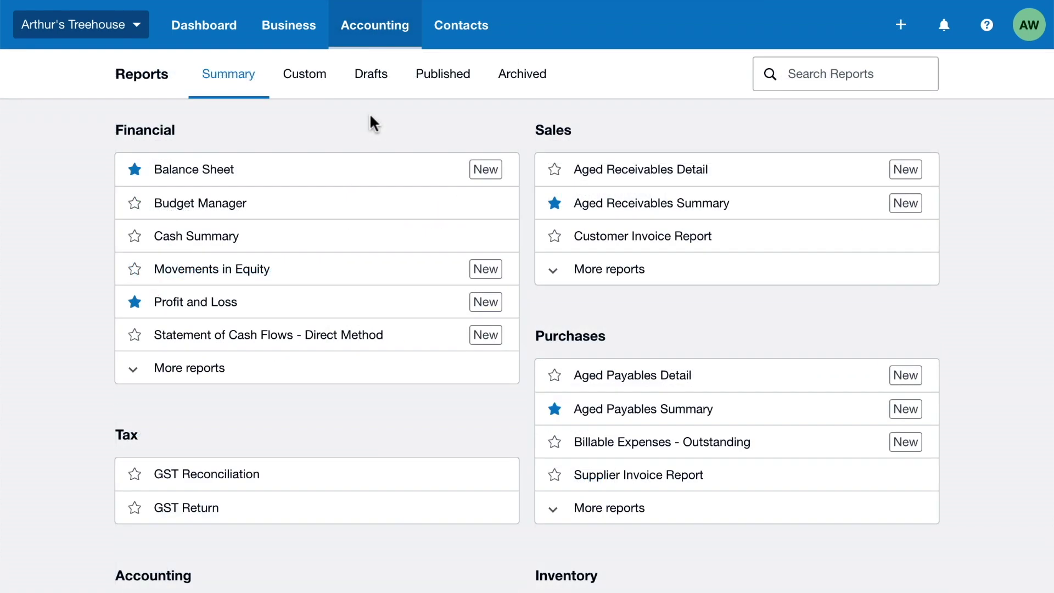
pyautogui.scroll(-5, 371, 121)
pyautogui.click(209, 311)
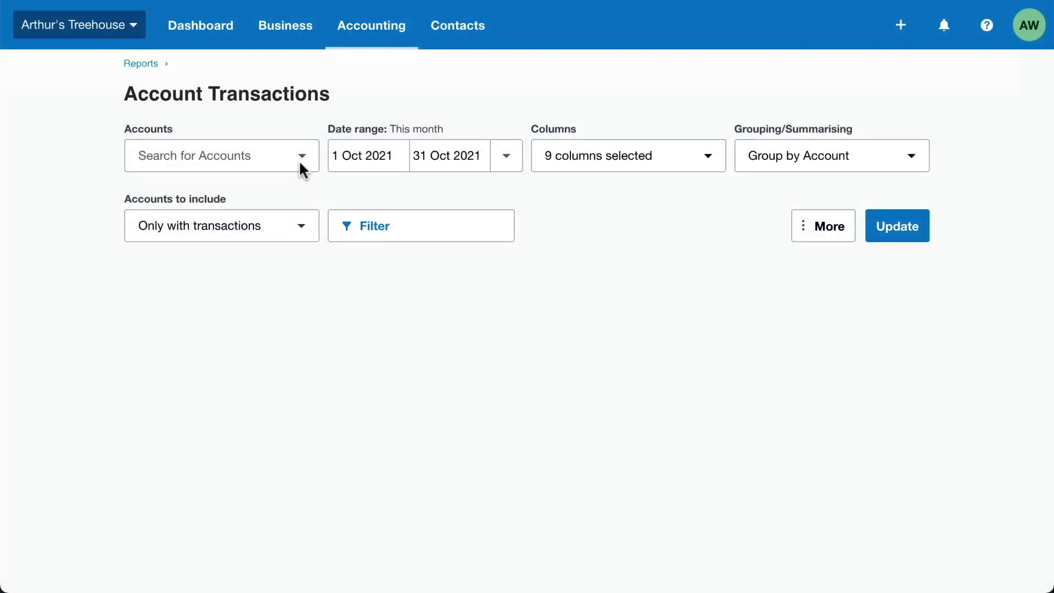
# - Report on all 37 non-archived accounts for last quarter, 1 Jul to 30 Sep 2021
pyautogui.click(302, 157)
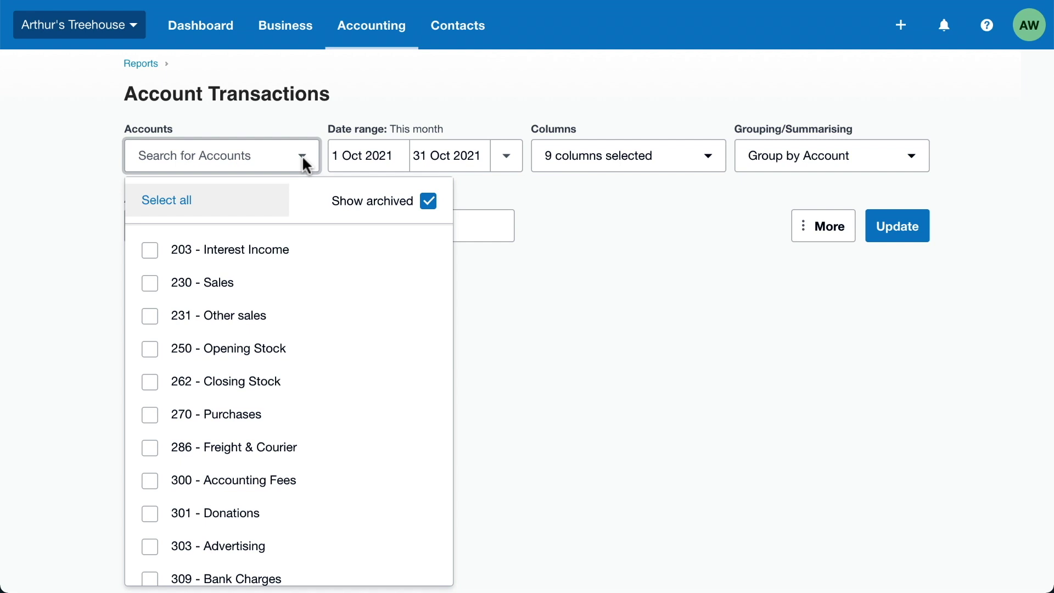
pyautogui.click(427, 201)
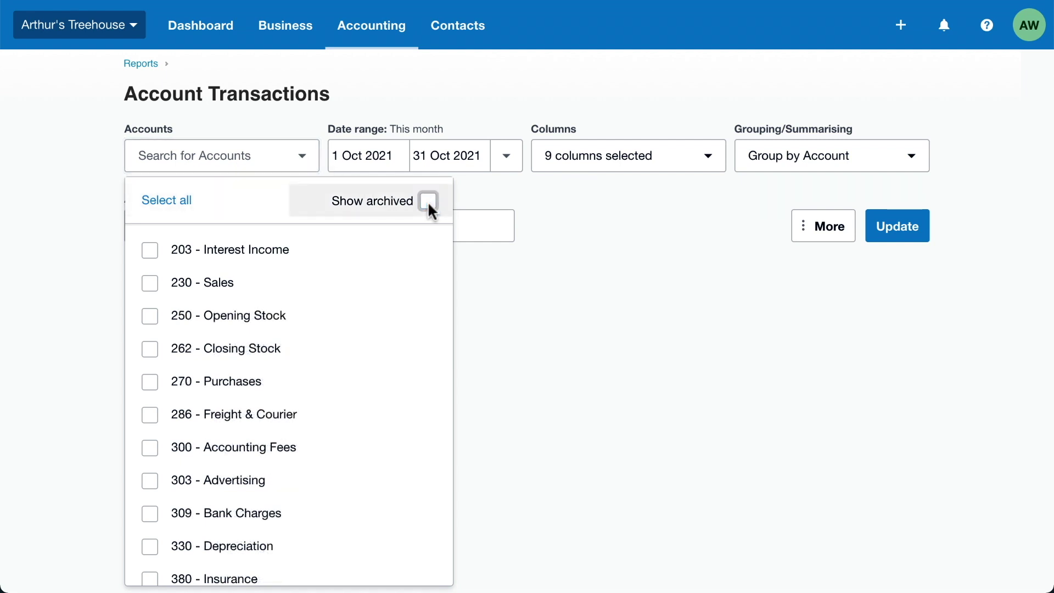
pyautogui.click(148, 249)
pyautogui.click(149, 282)
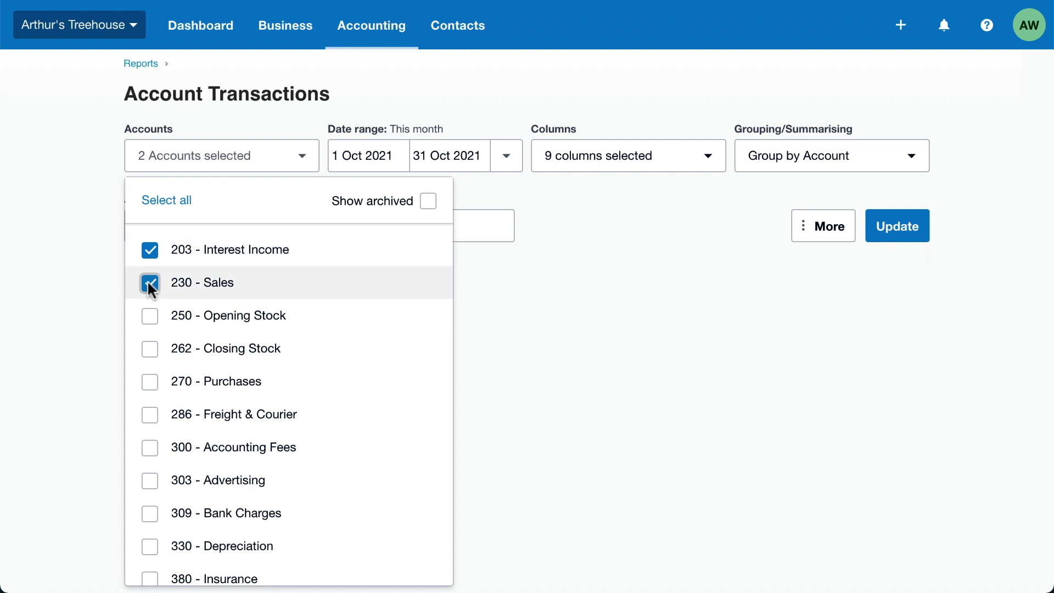
pyautogui.click(165, 201)
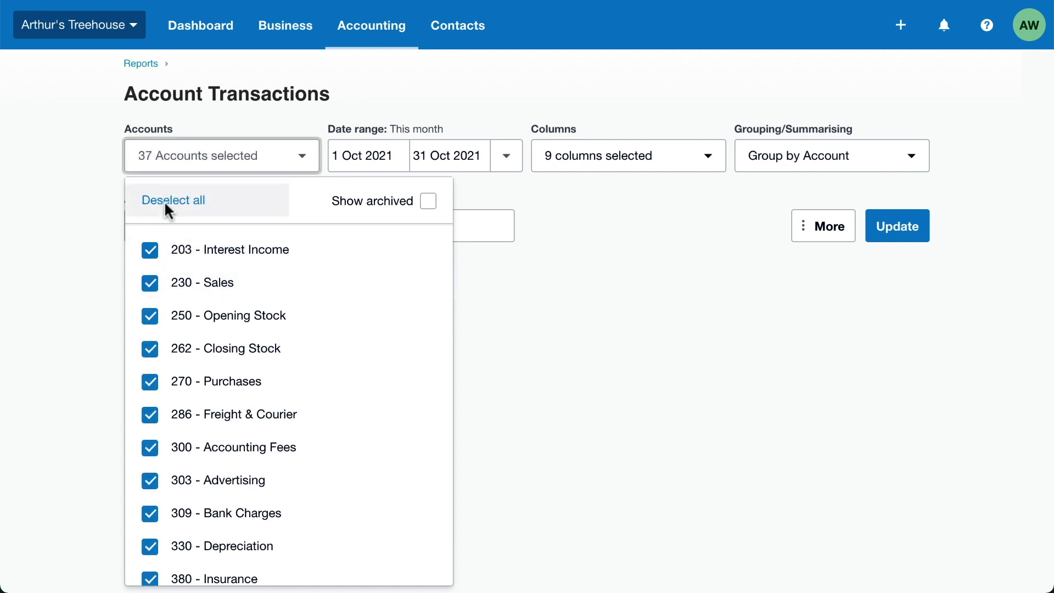
pyautogui.click(506, 156)
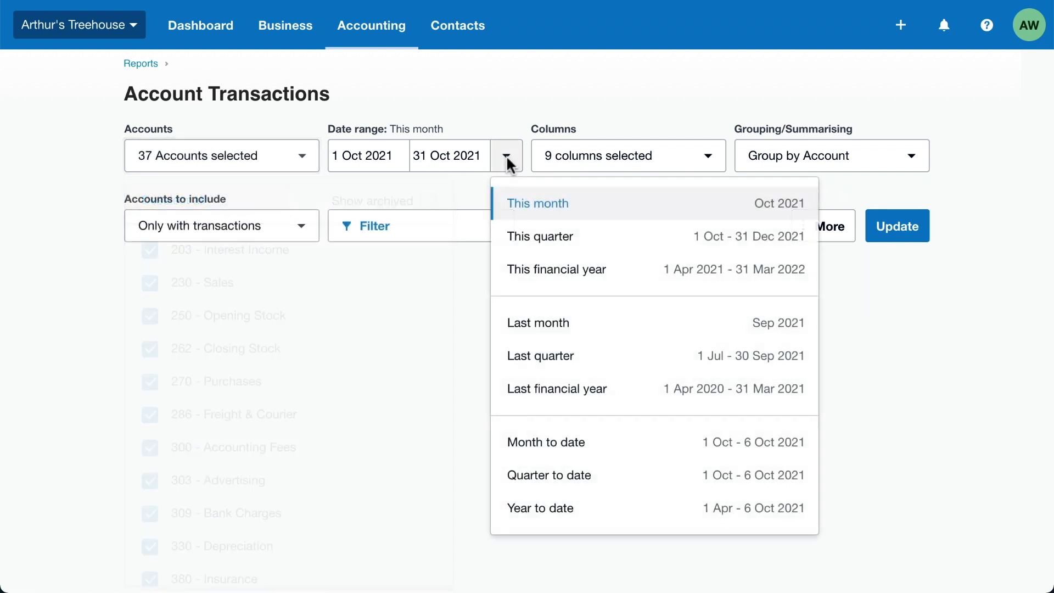
pyautogui.click(542, 362)
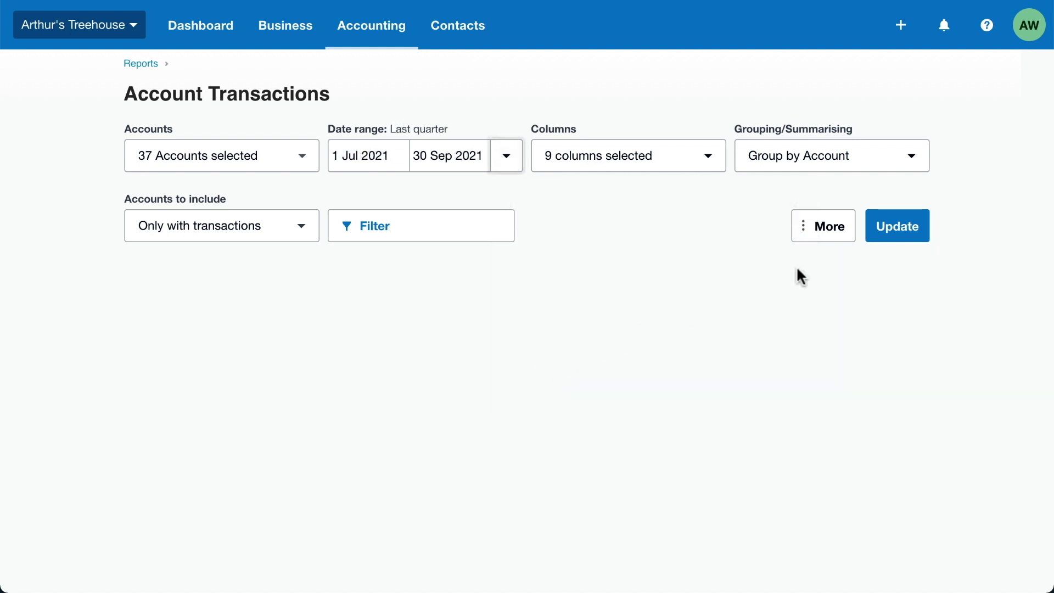
pyautogui.click(898, 232)
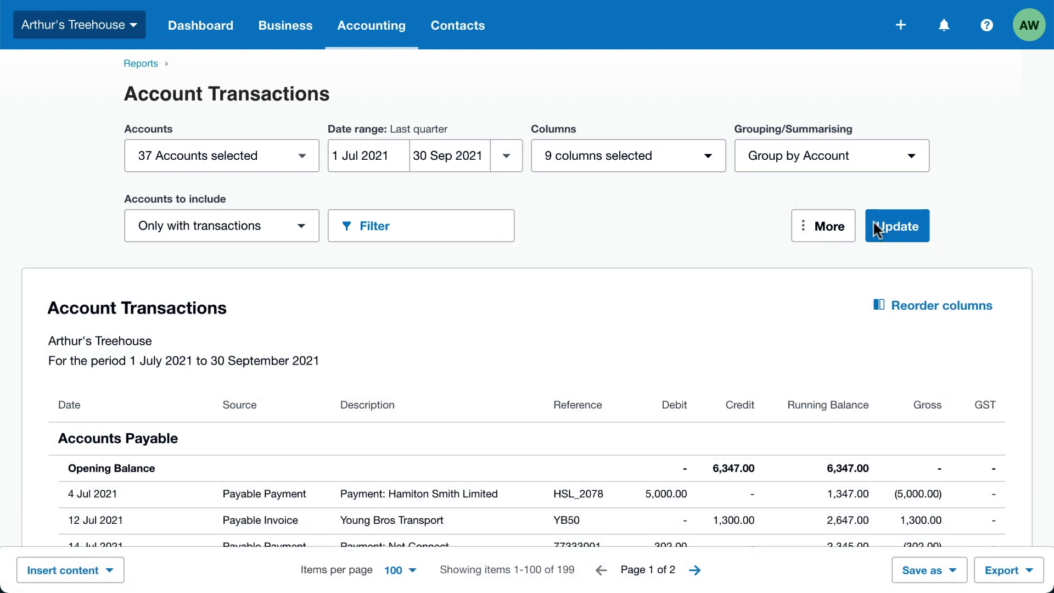
# - Replace the report's GST column with a Related account column and refresh
pyautogui.click(710, 158)
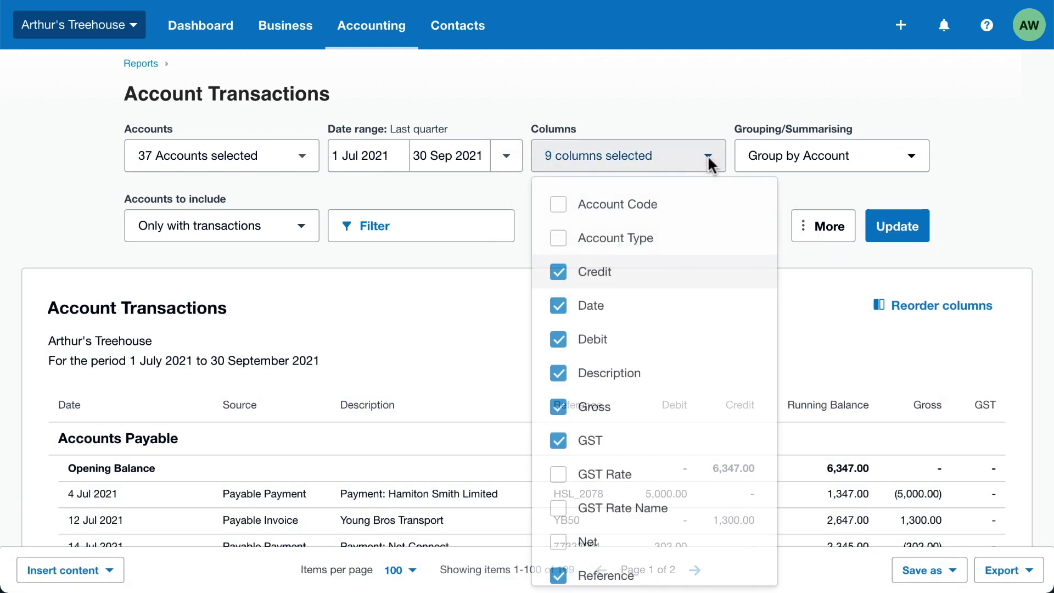
pyautogui.click(557, 440)
pyautogui.scroll(-2, 559, 446)
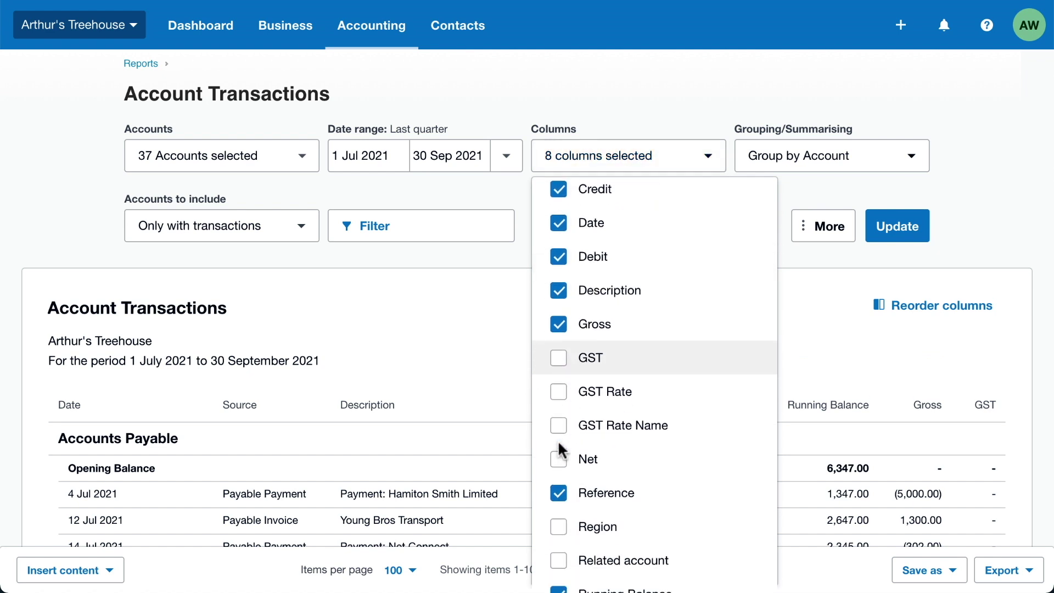
pyautogui.click(558, 529)
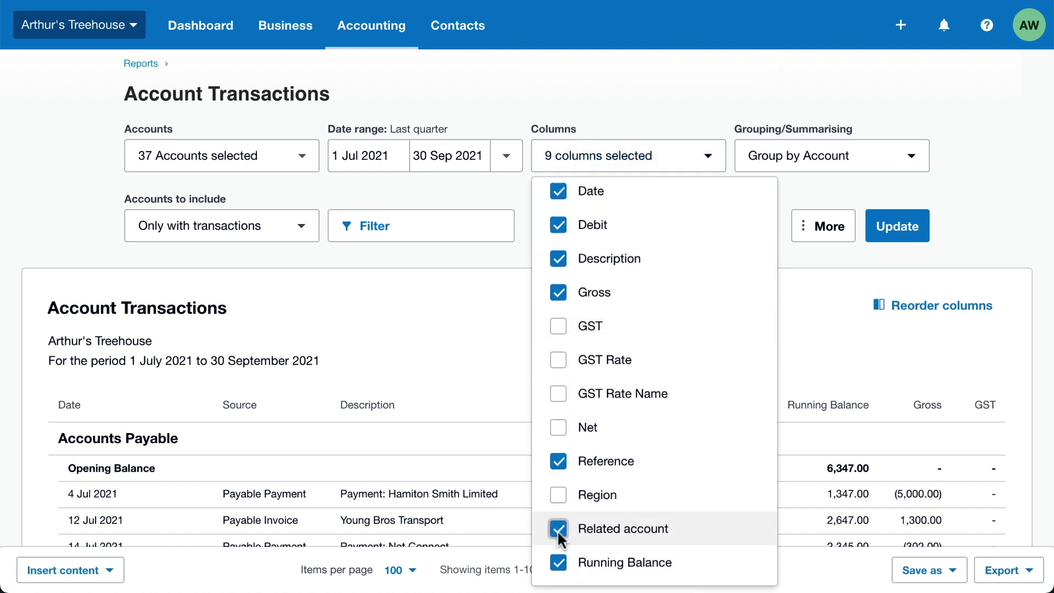
pyautogui.click(896, 230)
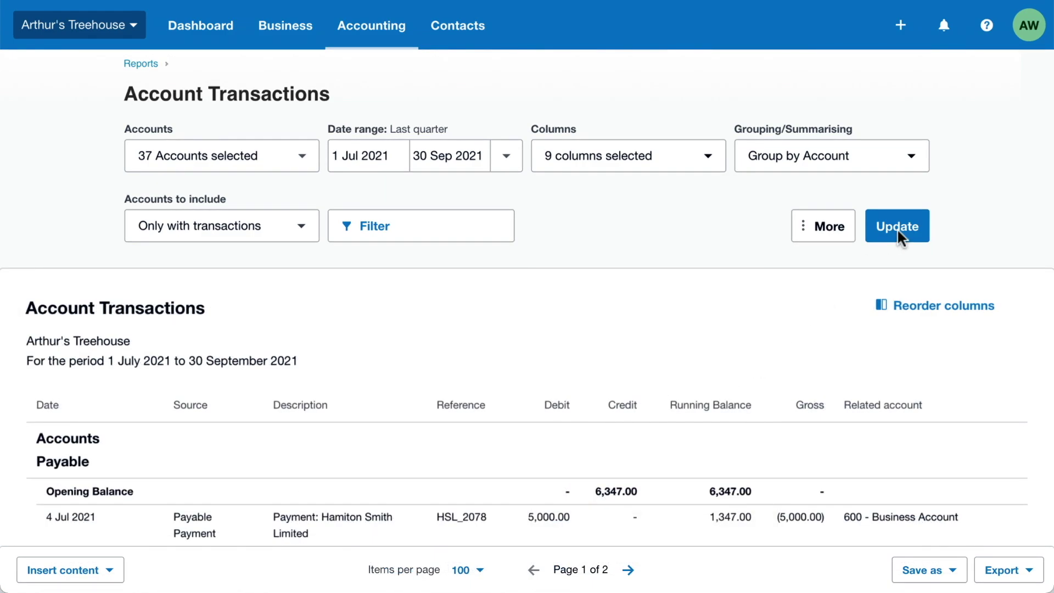
# - Open the 3 Aug 2021 Citywide Insurance Services 890.00 Advertising payment in a new tab
pyautogui.scroll(-20, 897, 228)
pyautogui.scroll(-3, 898, 231)
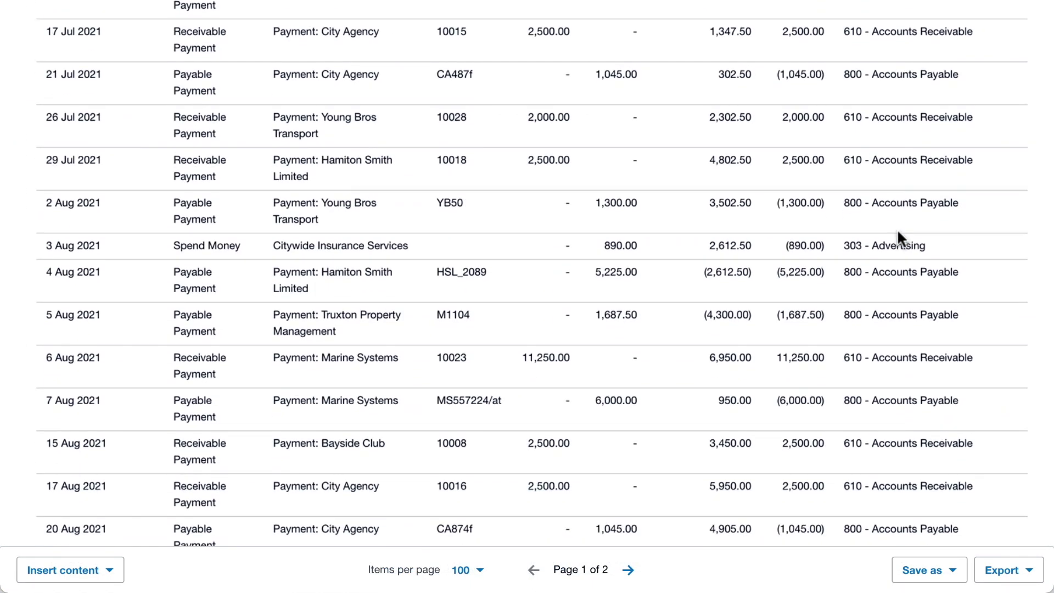
pyautogui.click(521, 258)
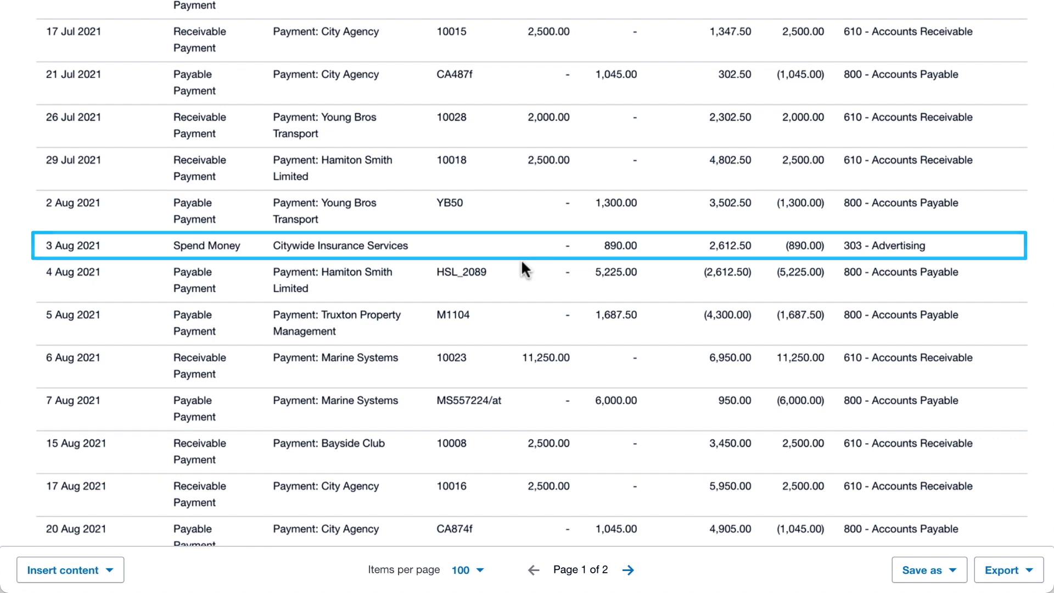
pyautogui.rightClick(381, 245)
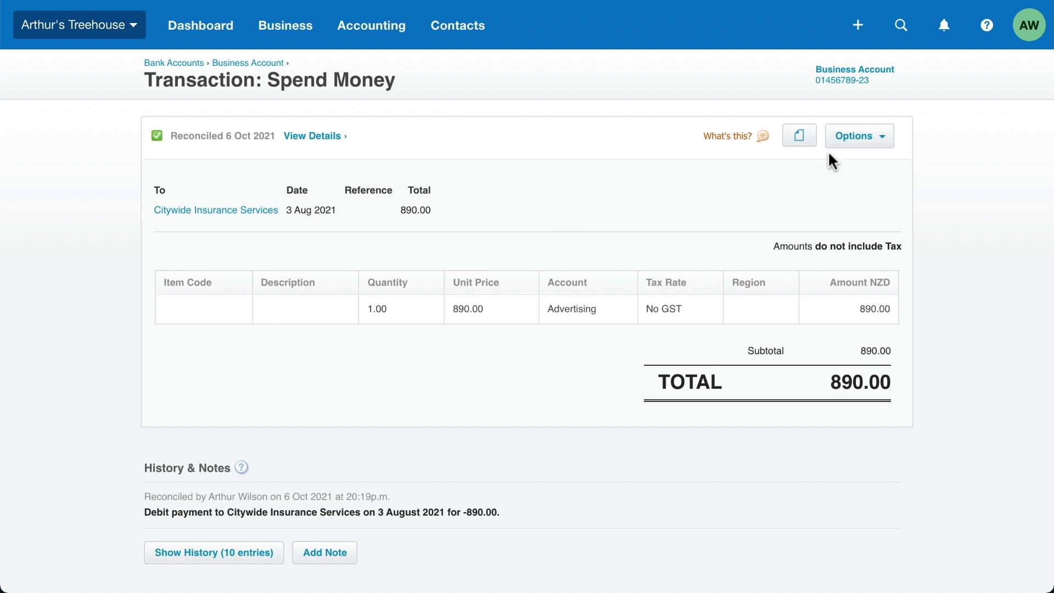
# - Recode the Citywide Insurance Services Spend Money payment to 380 - Insurance
pyautogui.click(882, 138)
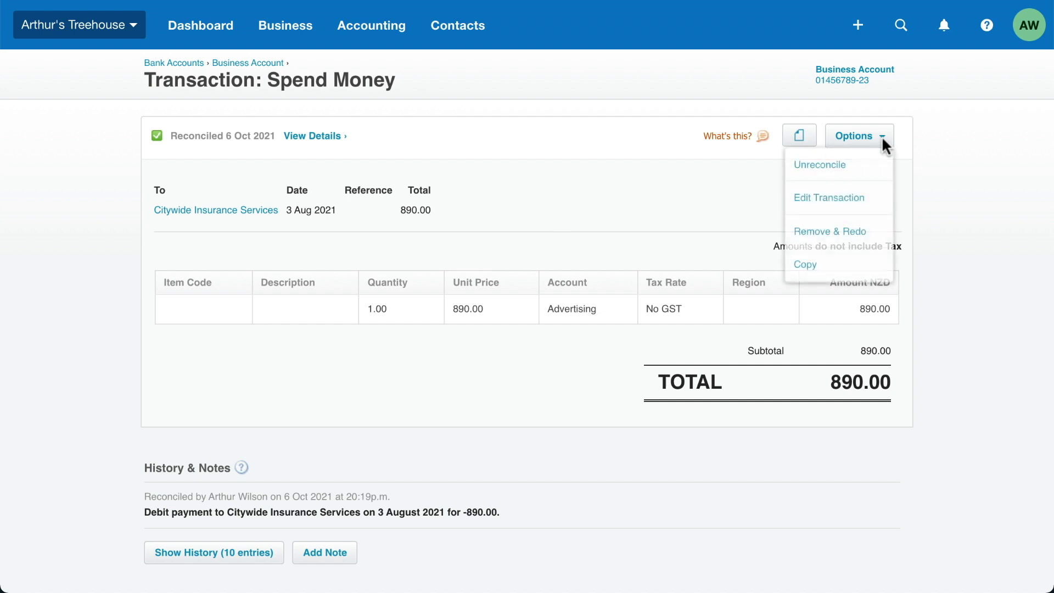
pyautogui.click(826, 200)
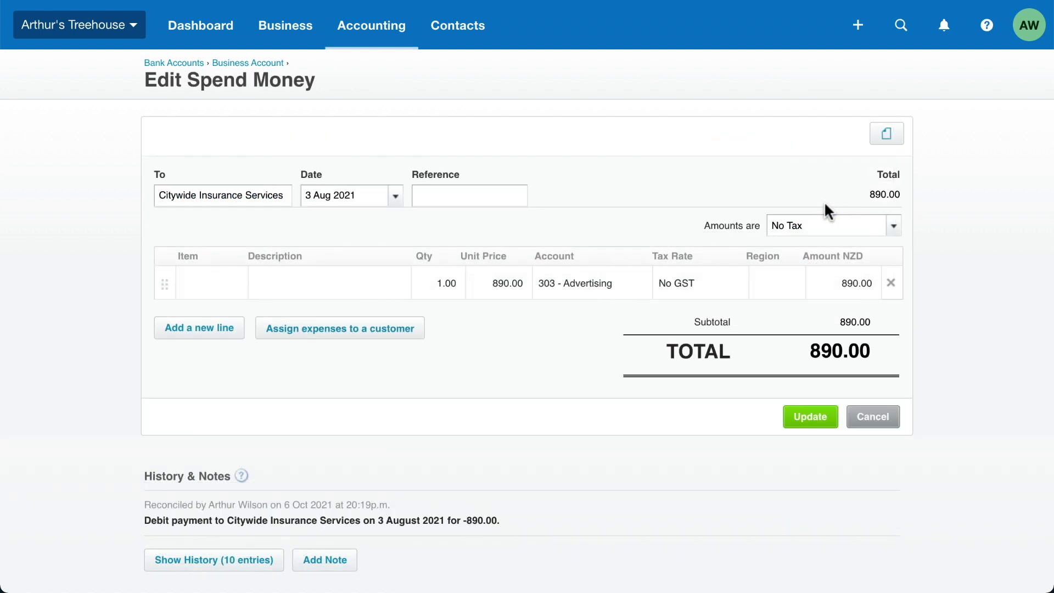
pyautogui.click(637, 278)
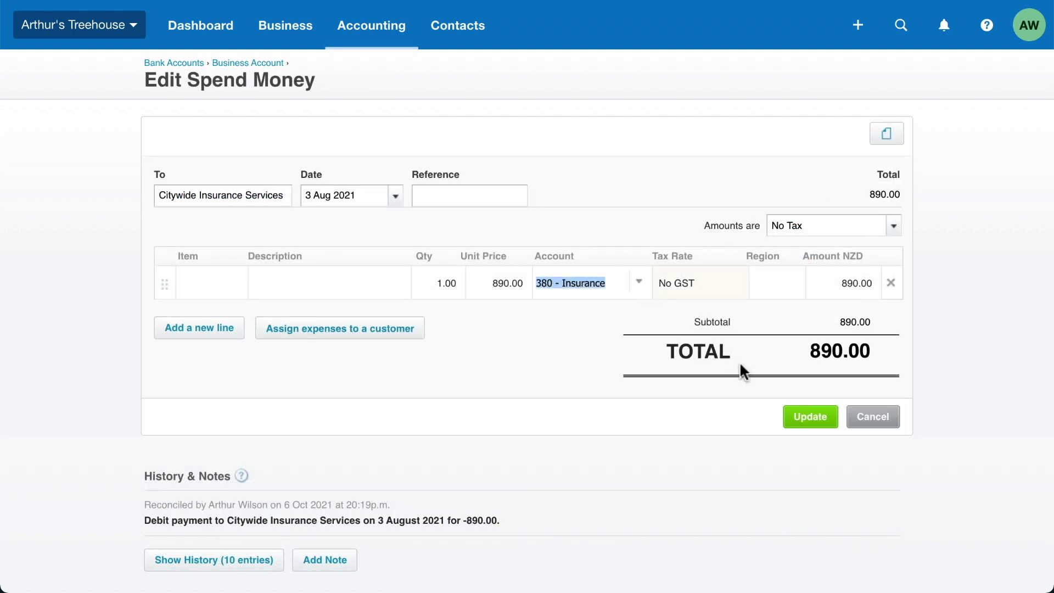
pyautogui.click(812, 417)
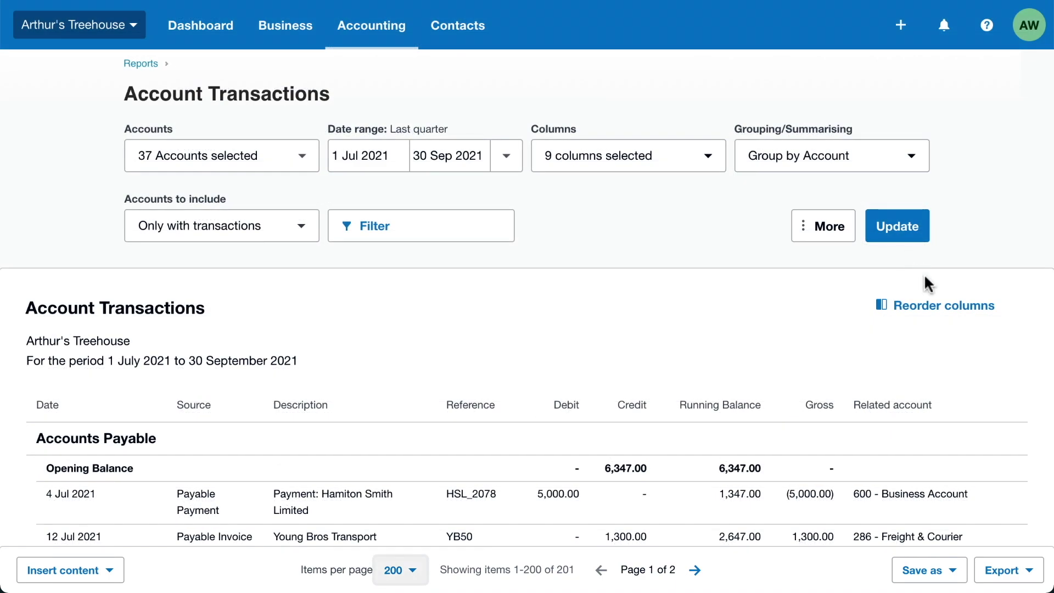
# - Reorder the report columns so Reference comes before Description
pyautogui.click(943, 303)
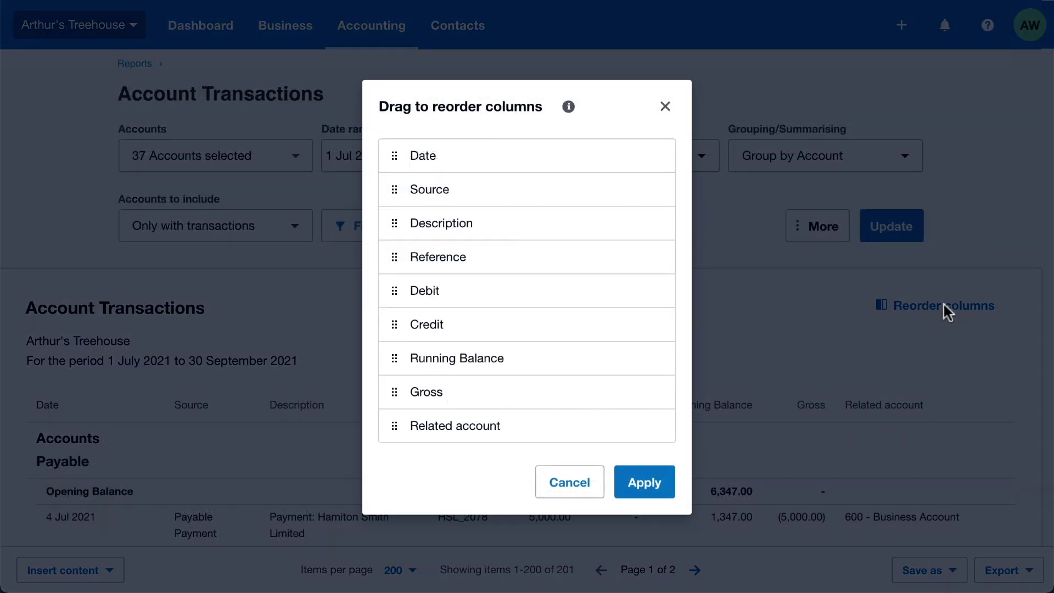
pyautogui.moveTo(394, 257); pyautogui.dragTo(400, 223)
pyautogui.click(649, 482)
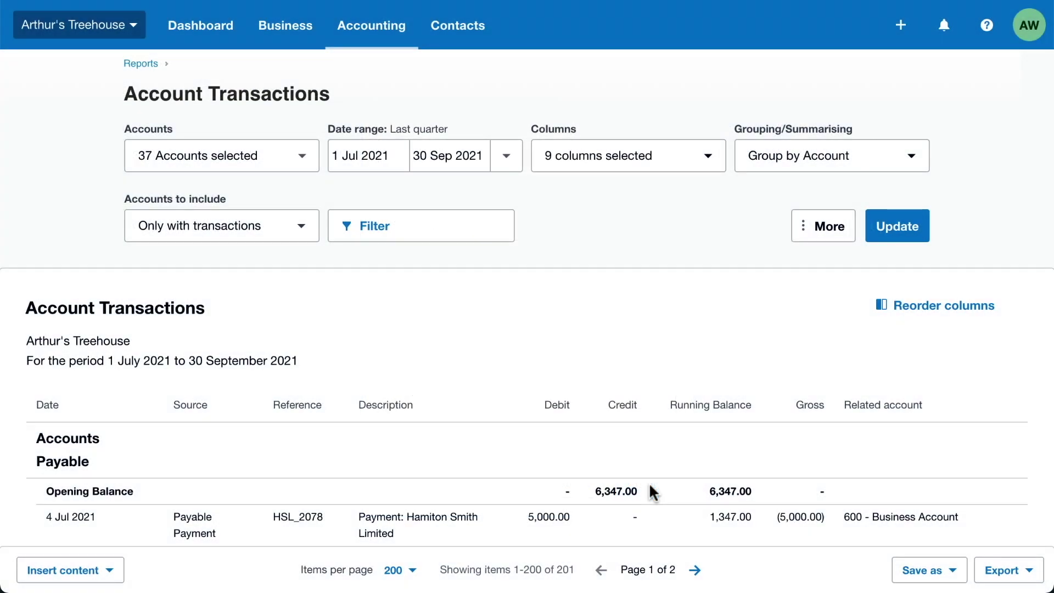
# - Group the report by Account Code & Name, adding an Account column
pyautogui.click(911, 155)
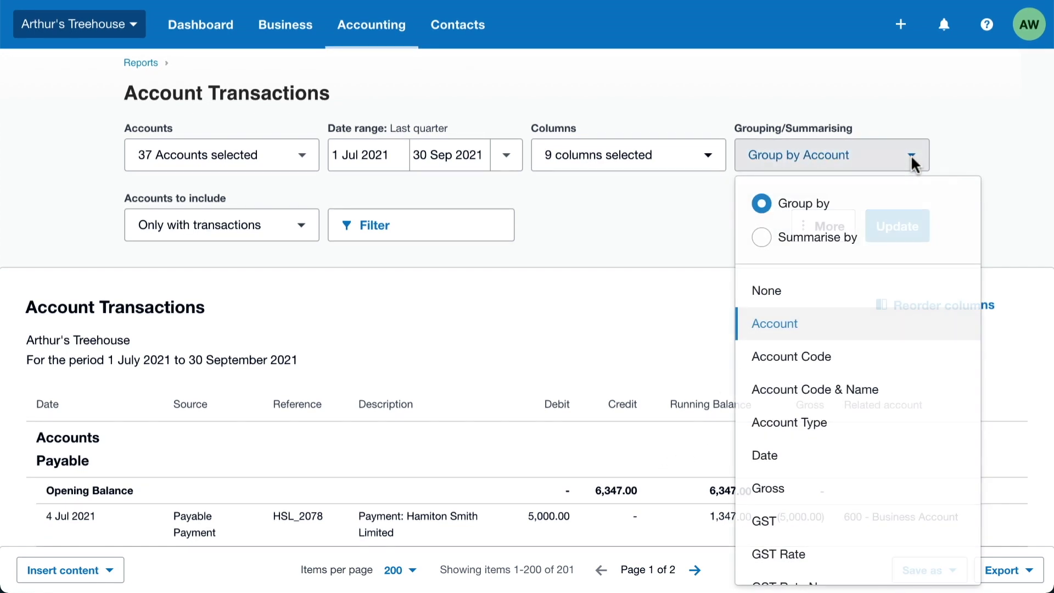
pyautogui.click(820, 389)
pyautogui.click(897, 232)
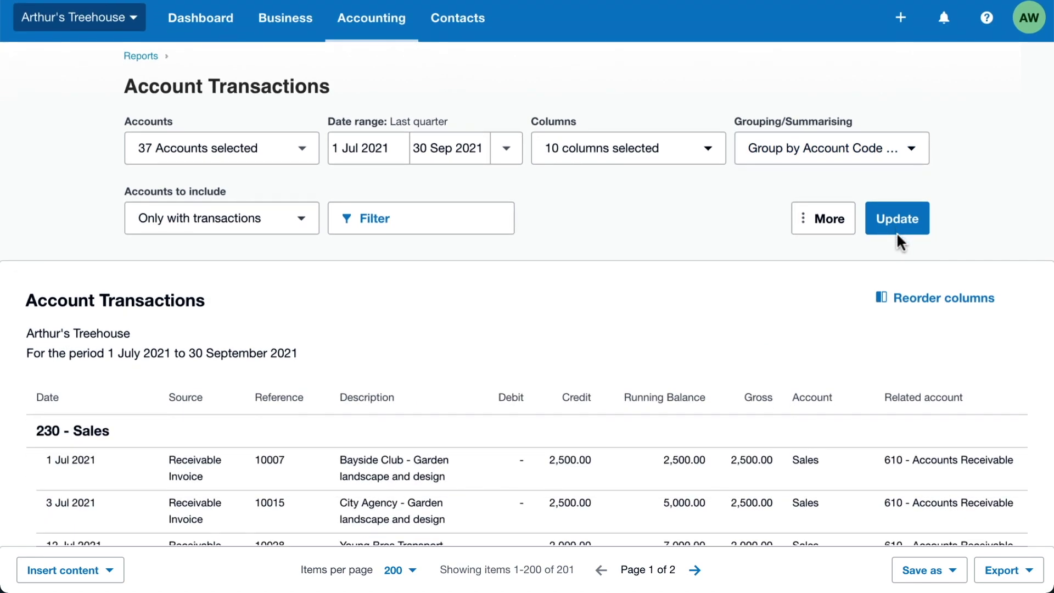
pyautogui.scroll(-5, 897, 232)
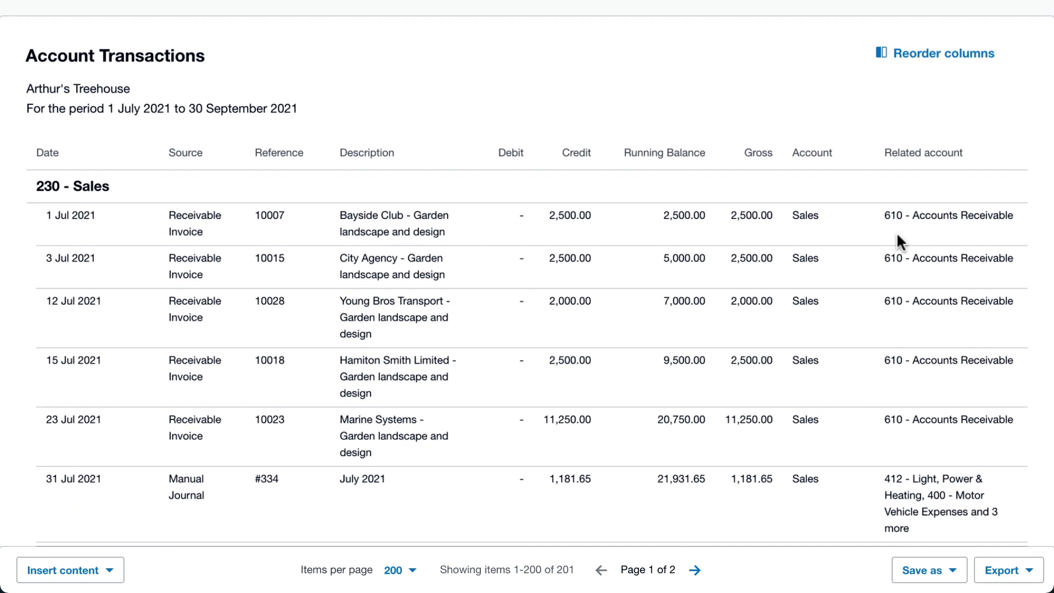
pyautogui.scroll(5, 690, 232)
pyautogui.click(302, 229)
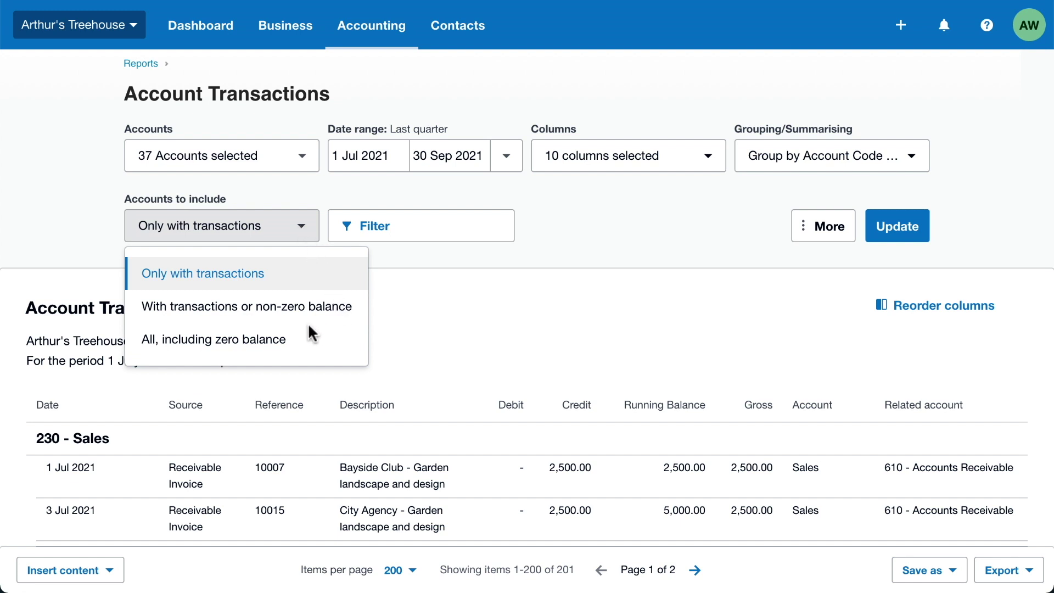
# - Set accounts to include to 'All, including zero balance' and refresh the report
pyautogui.click(216, 340)
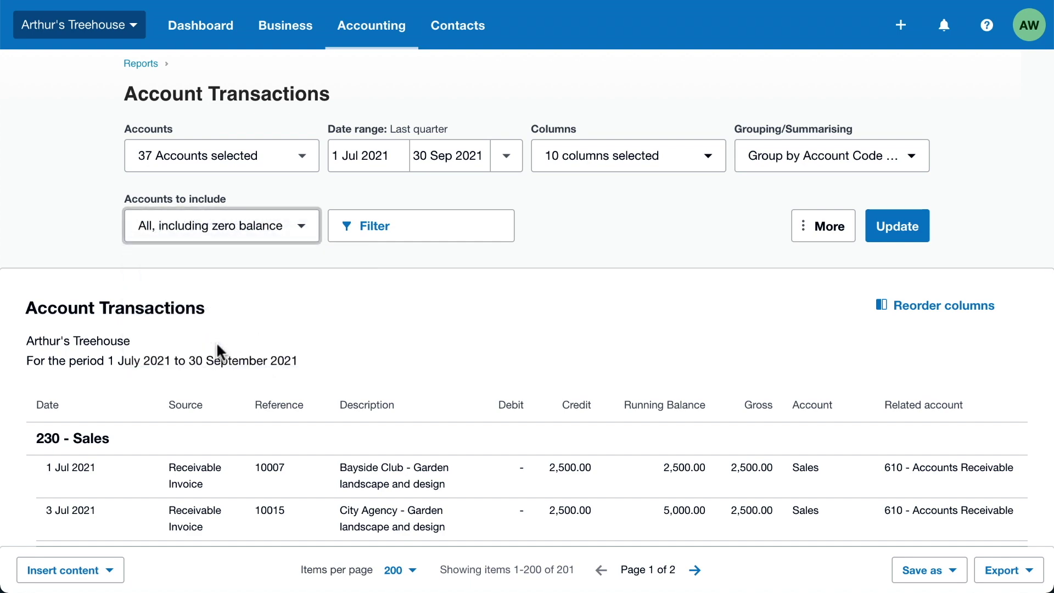
pyautogui.click(898, 232)
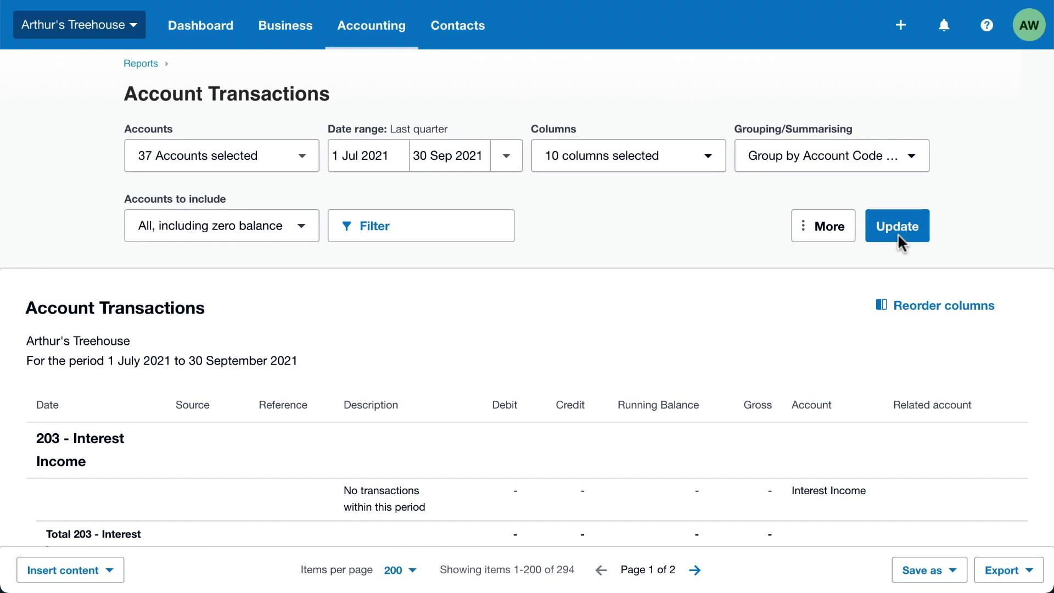
pyautogui.click(372, 233)
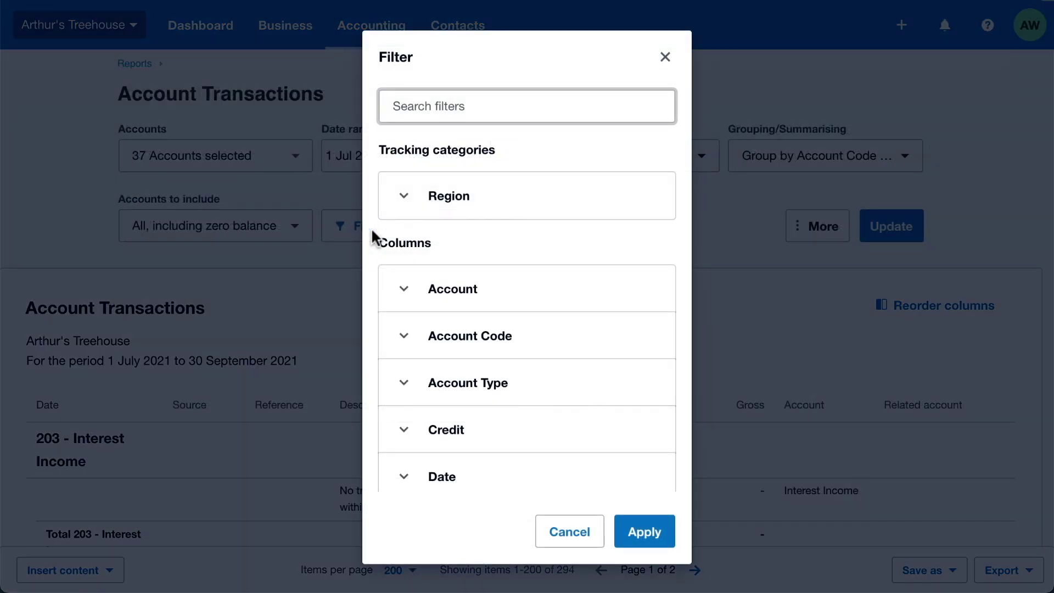
pyautogui.click(405, 203)
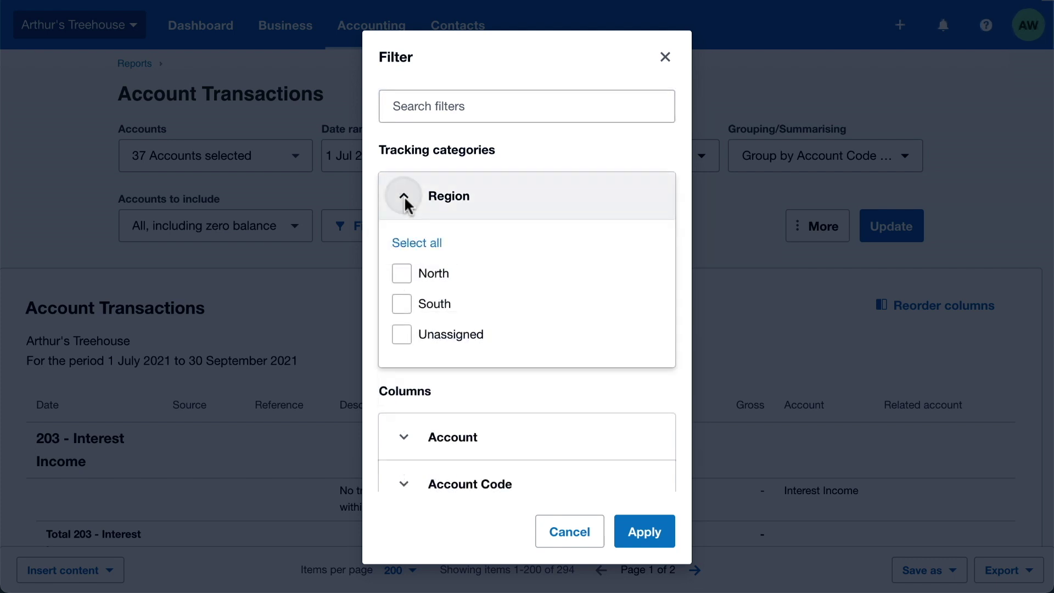
pyautogui.click(405, 199)
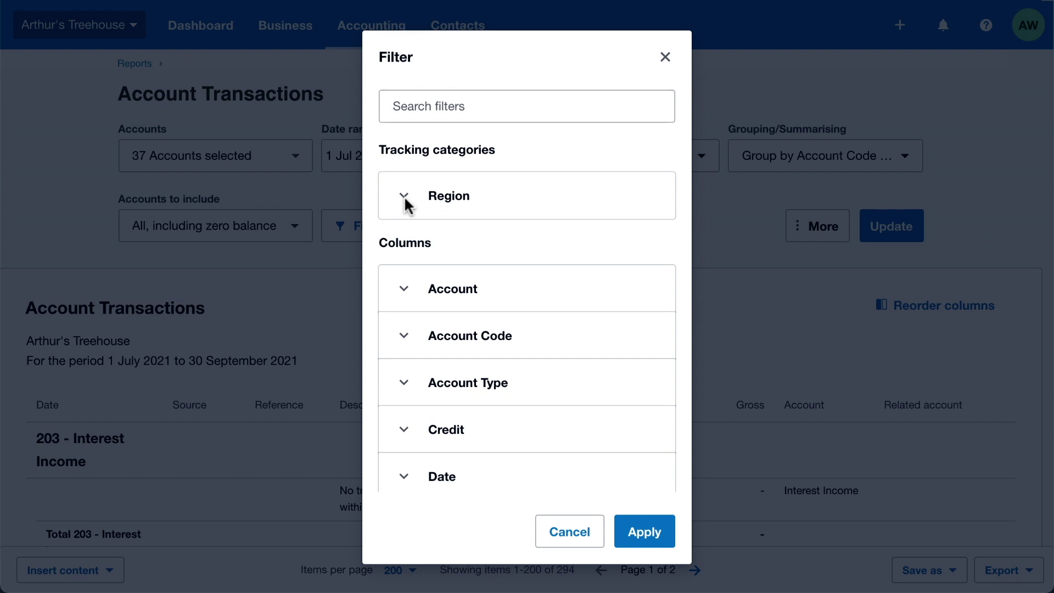
pyautogui.scroll(-1, 406, 204)
pyautogui.scroll(-3, 406, 205)
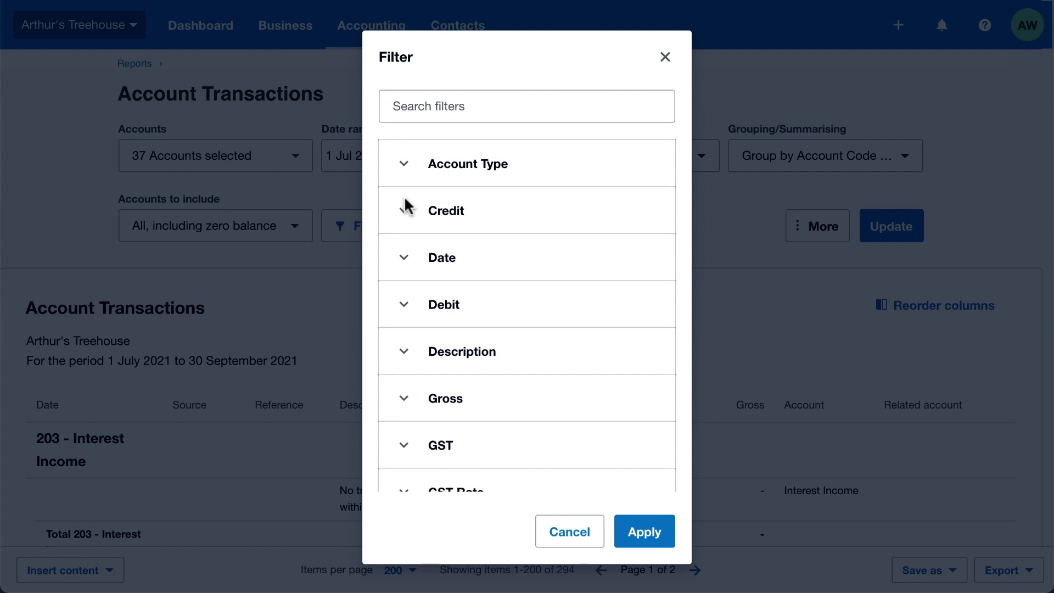
pyautogui.click(404, 399)
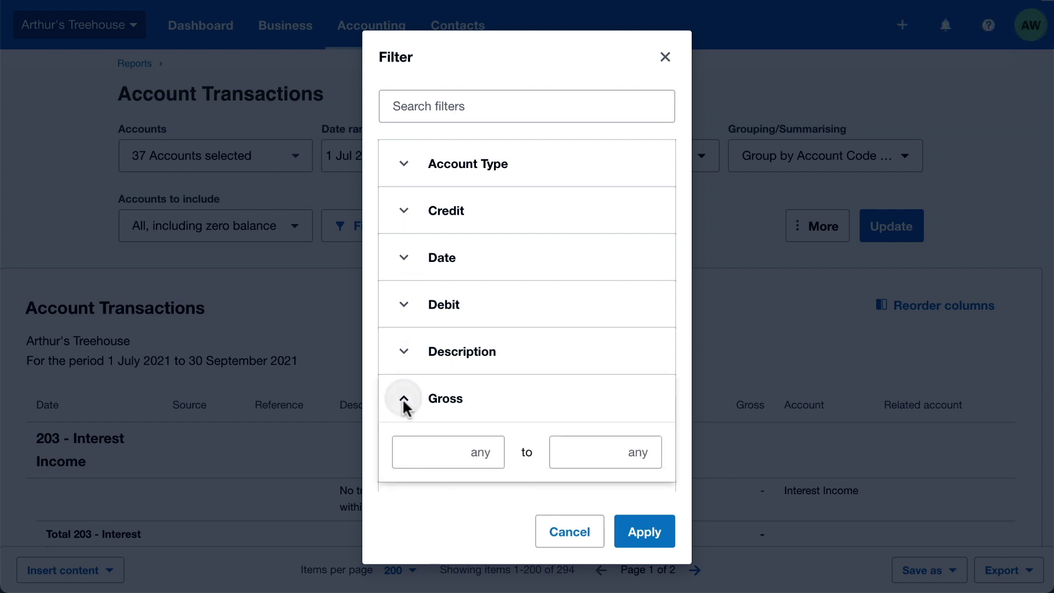
pyautogui.click(488, 461)
pyautogui.write('1000')
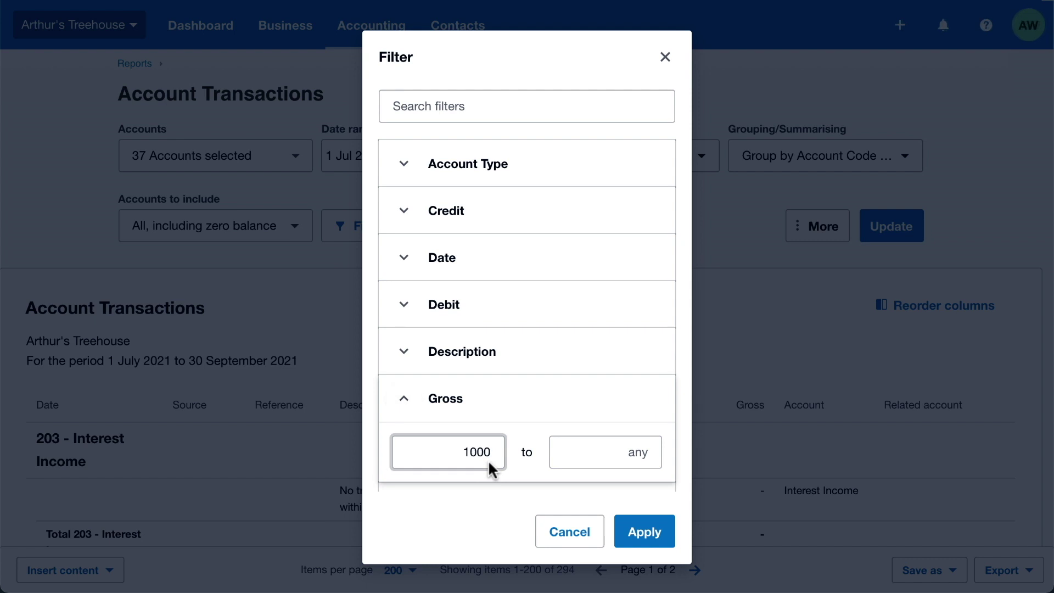
pyautogui.click(403, 163)
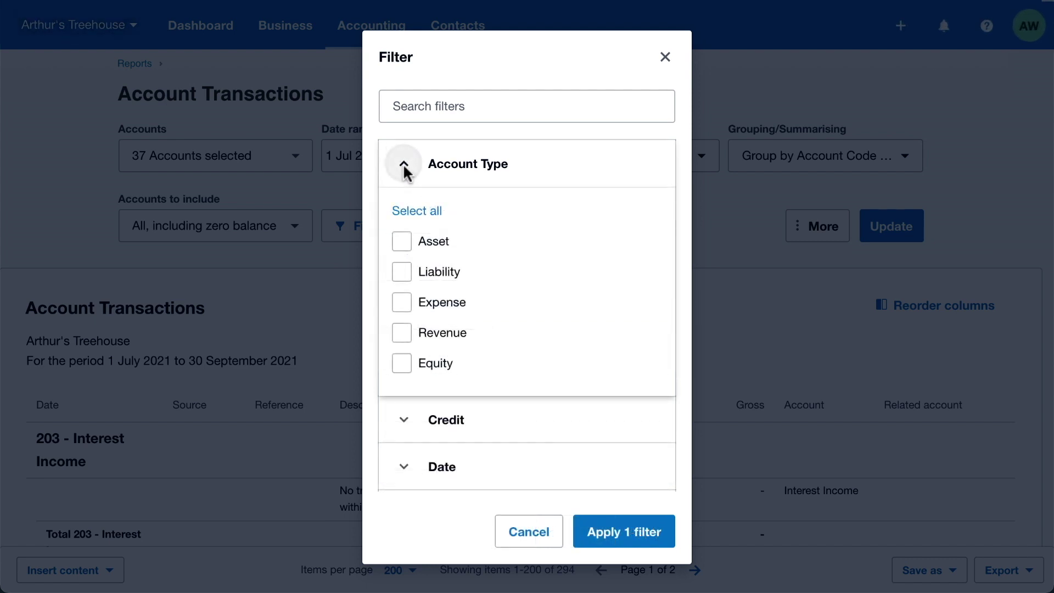
pyautogui.click(402, 302)
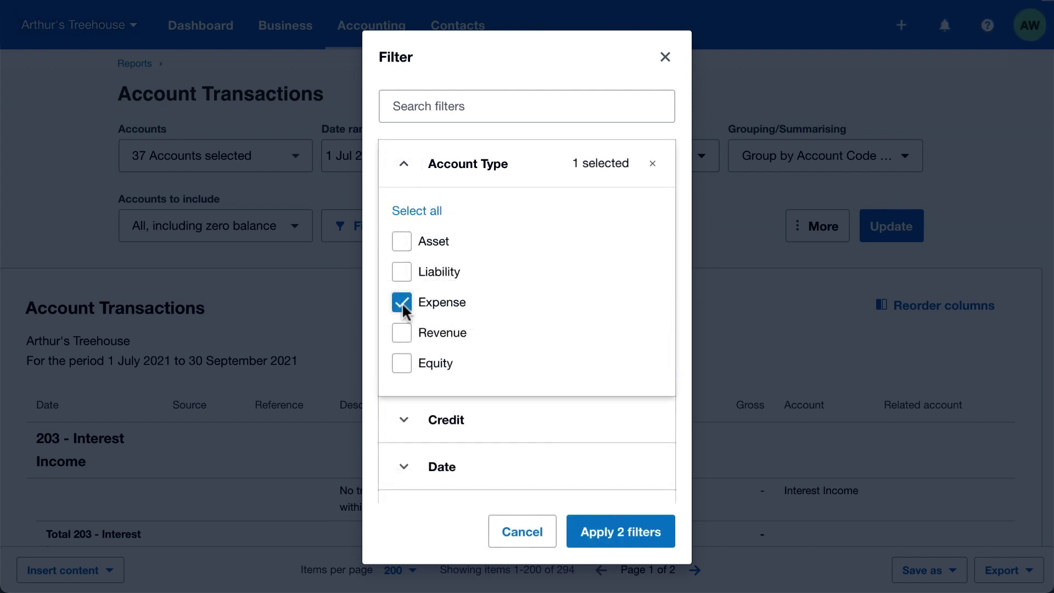
pyautogui.scroll(-5, 402, 306)
pyautogui.click(404, 307)
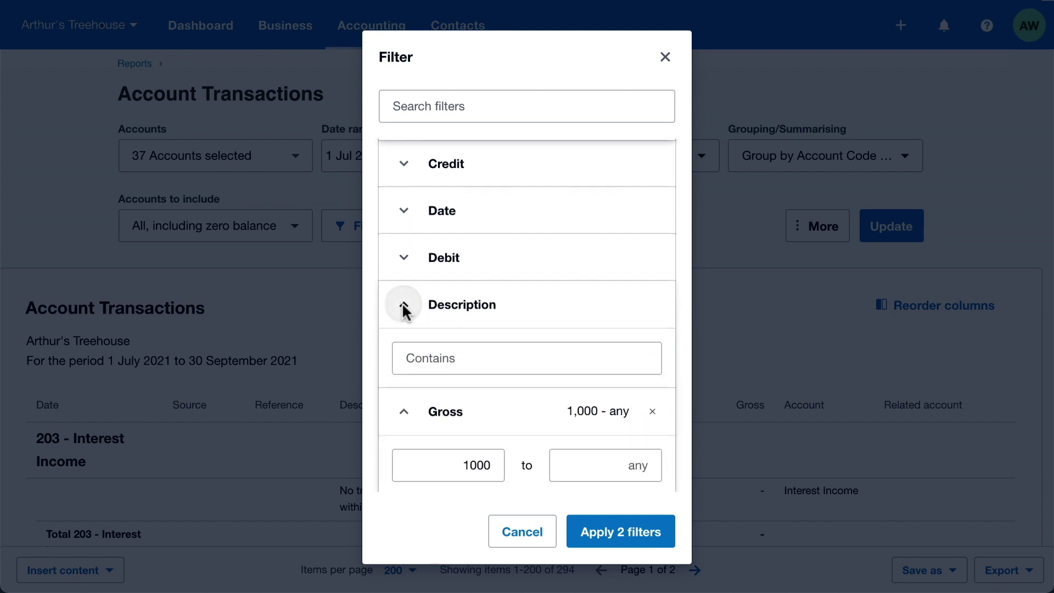
pyautogui.click(454, 363)
pyautogui.write('truxton')
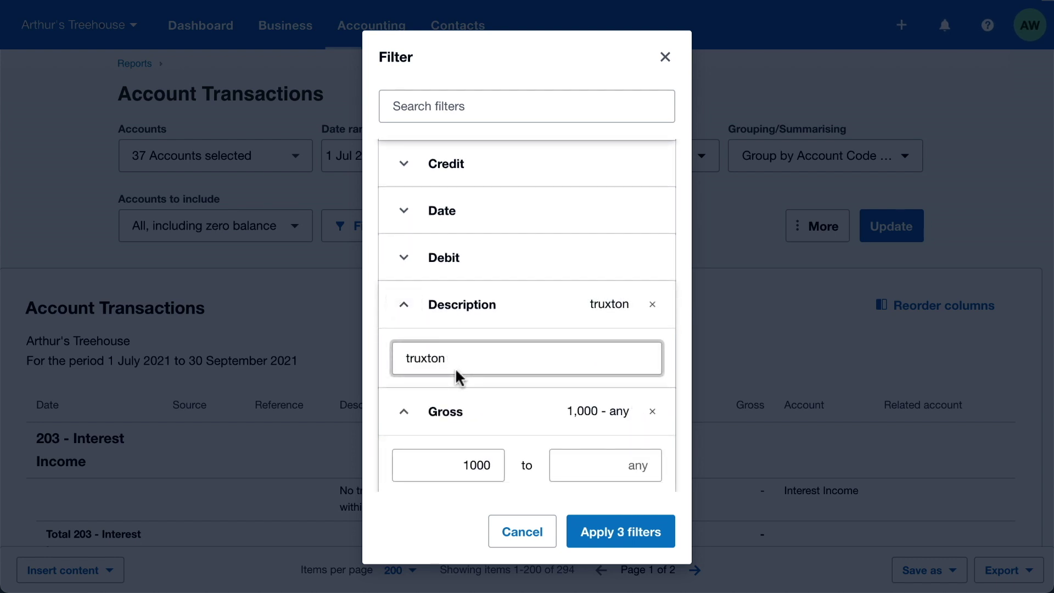
pyautogui.click(624, 535)
pyautogui.click(899, 228)
pyautogui.scroll(-1, 900, 231)
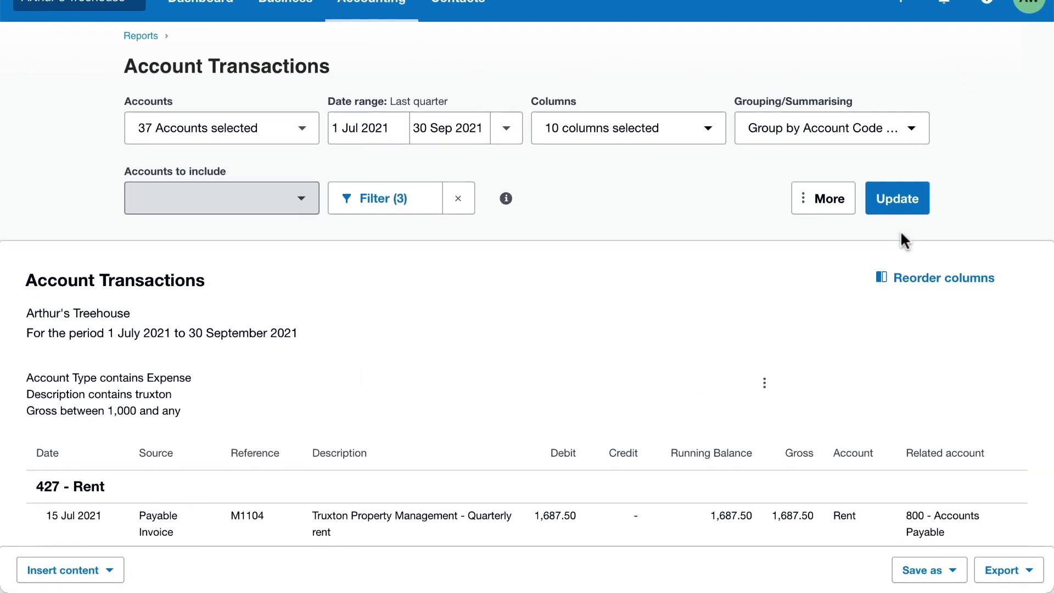
pyautogui.scroll(1, 900, 230)
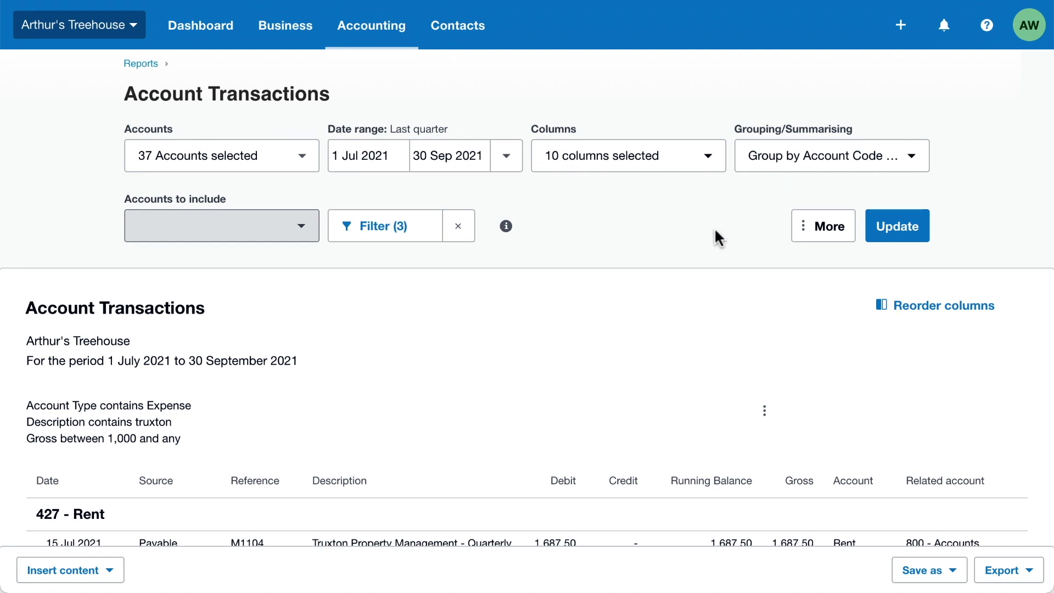
pyautogui.click(458, 225)
pyautogui.click(895, 235)
pyautogui.click(821, 234)
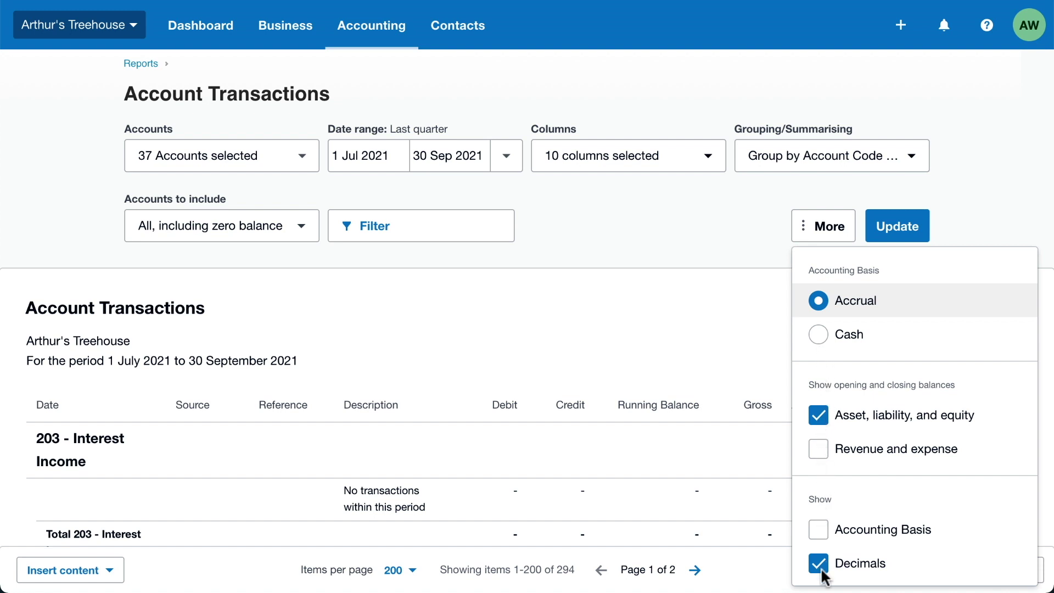
pyautogui.click(774, 564)
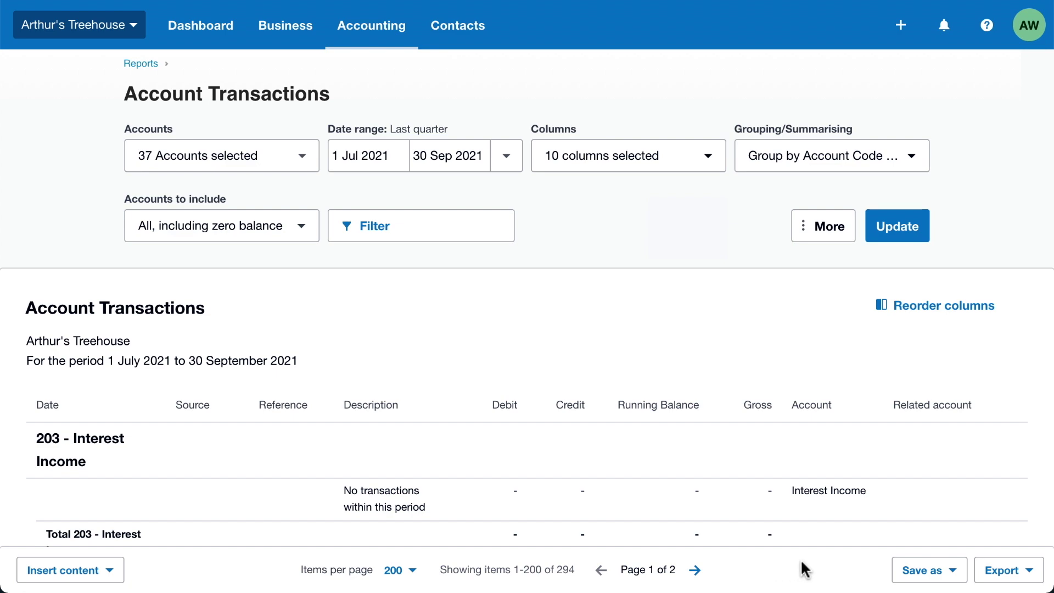
# - Save as default custom report named 'Quarterly transactions for review'
pyautogui.click(954, 572)
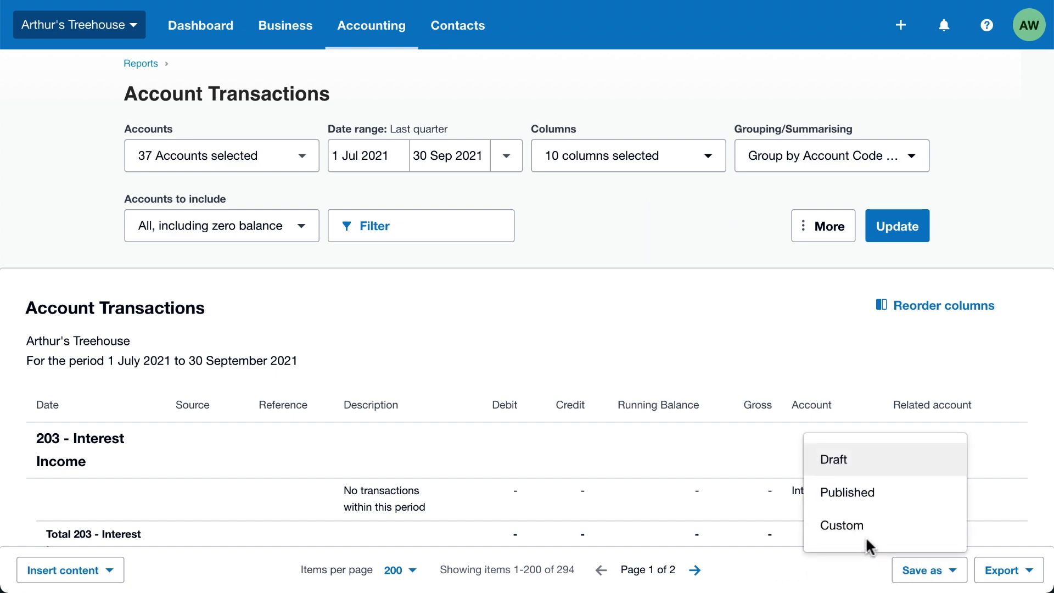
pyautogui.click(842, 527)
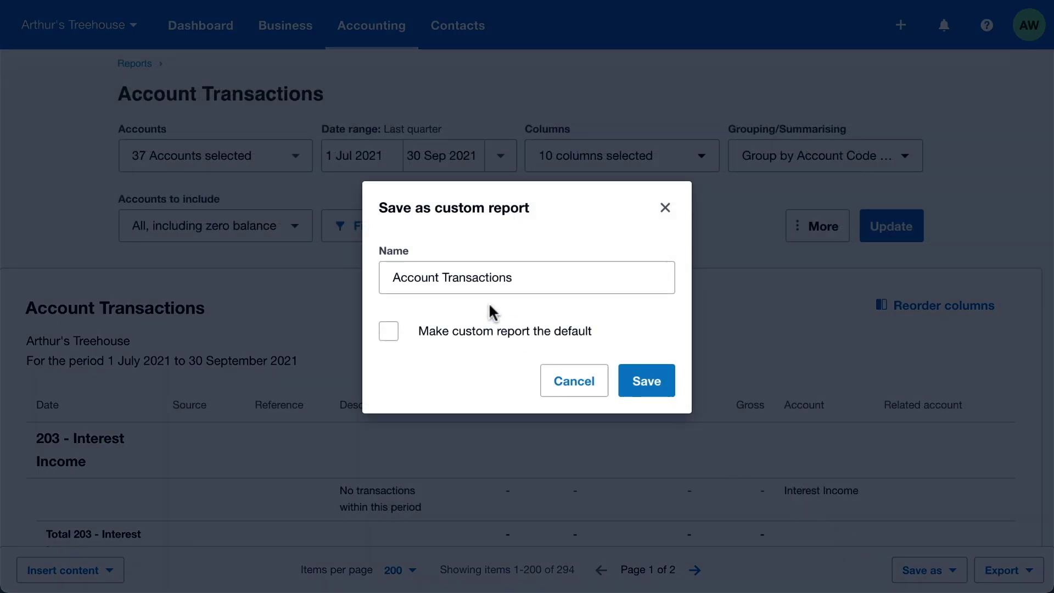
pyautogui.tripleClick(456, 281)
pyautogui.write('Quarterly transactions for review')
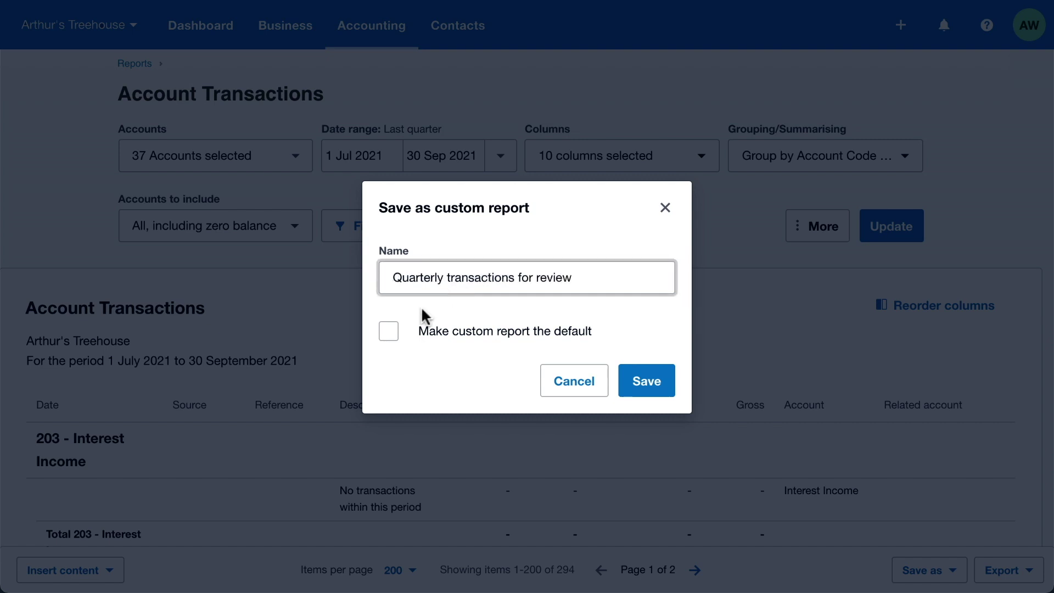
pyautogui.click(387, 332)
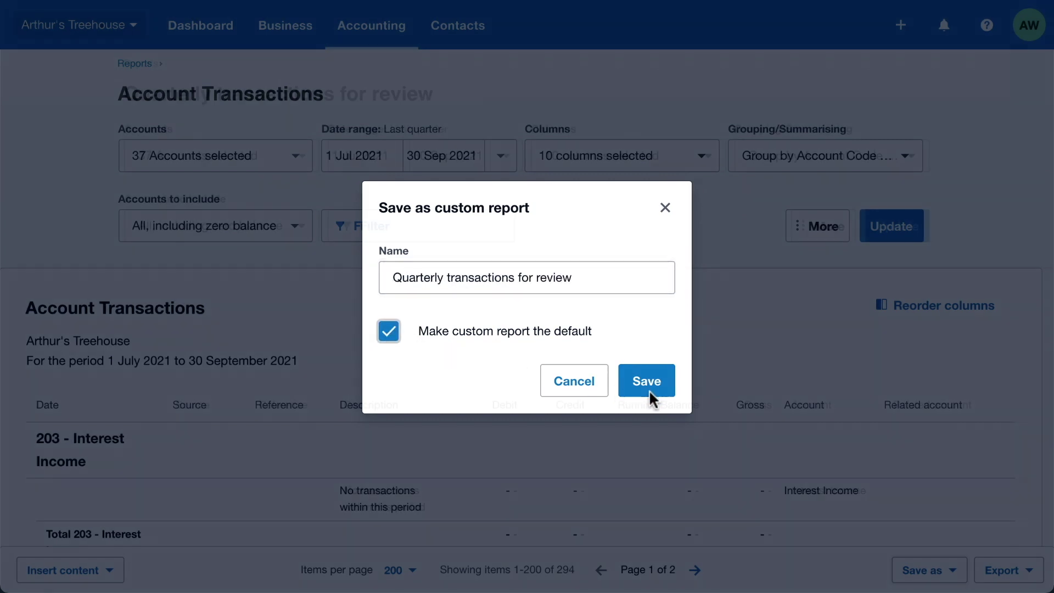
pyautogui.click(649, 390)
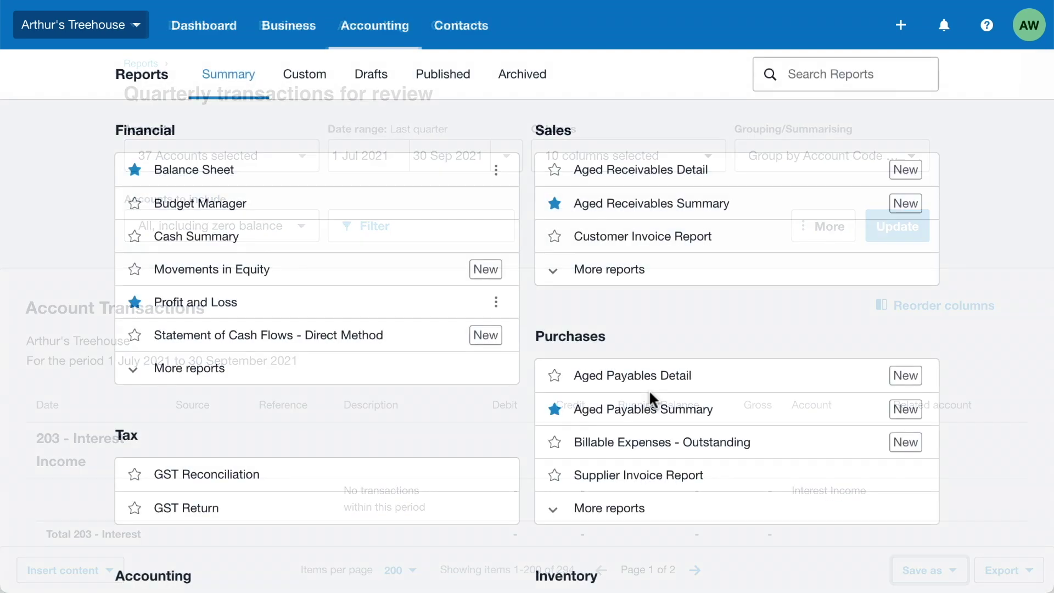
# - Check 'Quarterly transactions for review' is starred in Custom reports and Accounting favourites
pyautogui.click(302, 78)
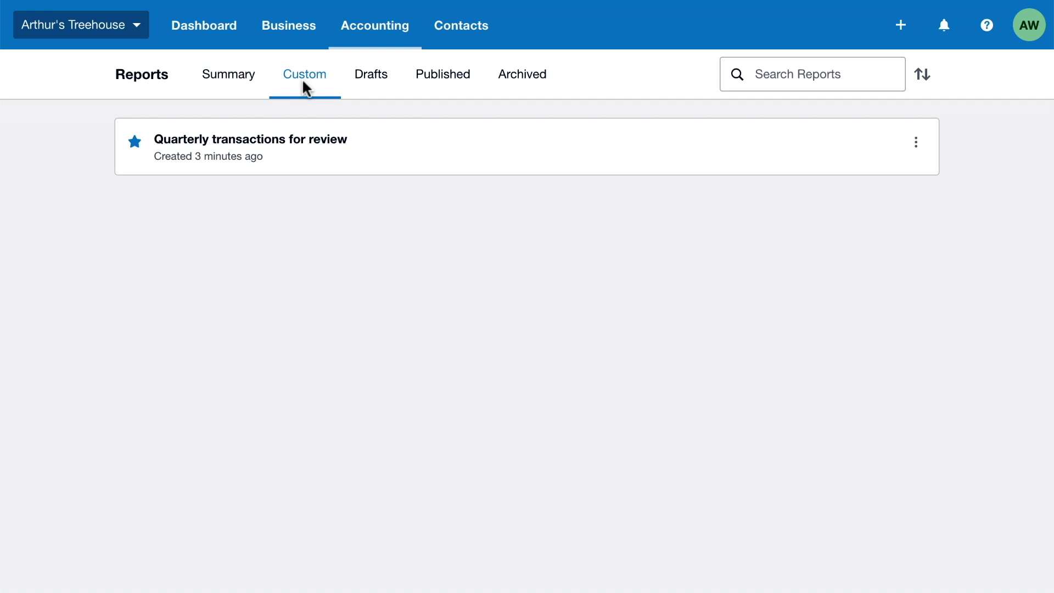
pyautogui.click(915, 144)
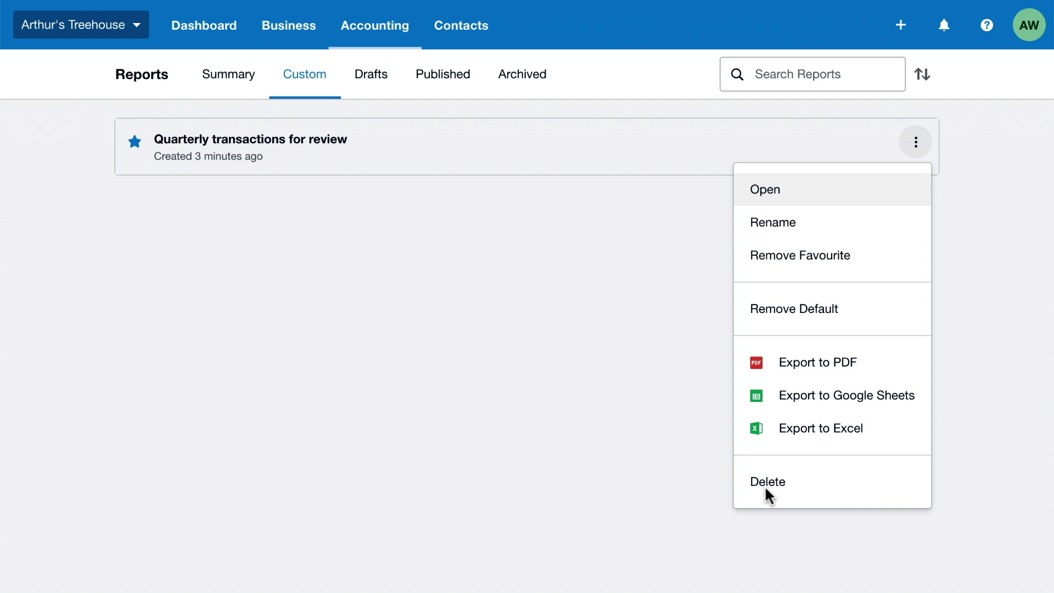
pyautogui.press('Escape')
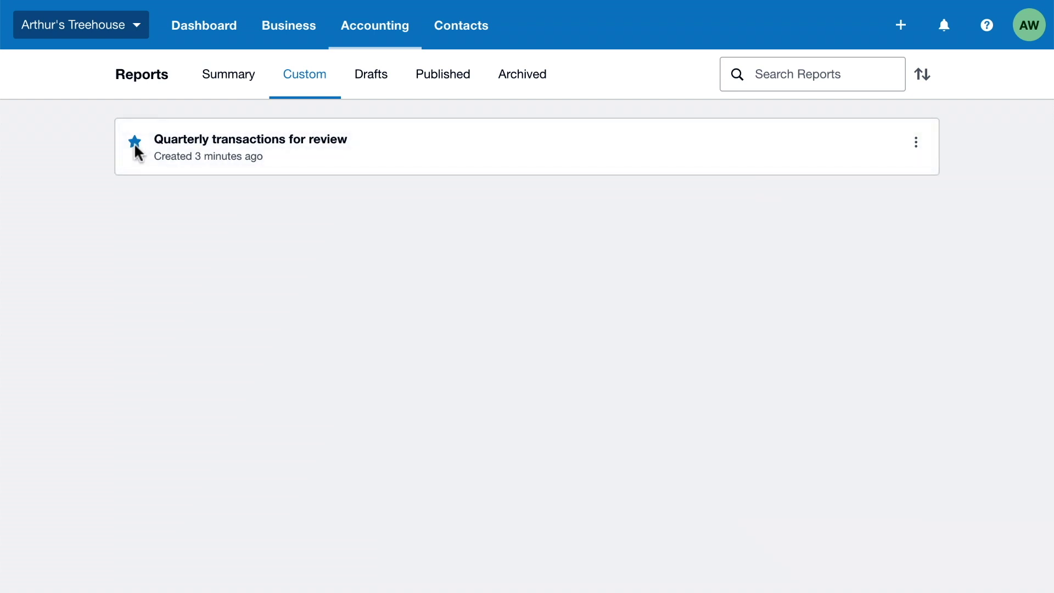
pyautogui.click(372, 38)
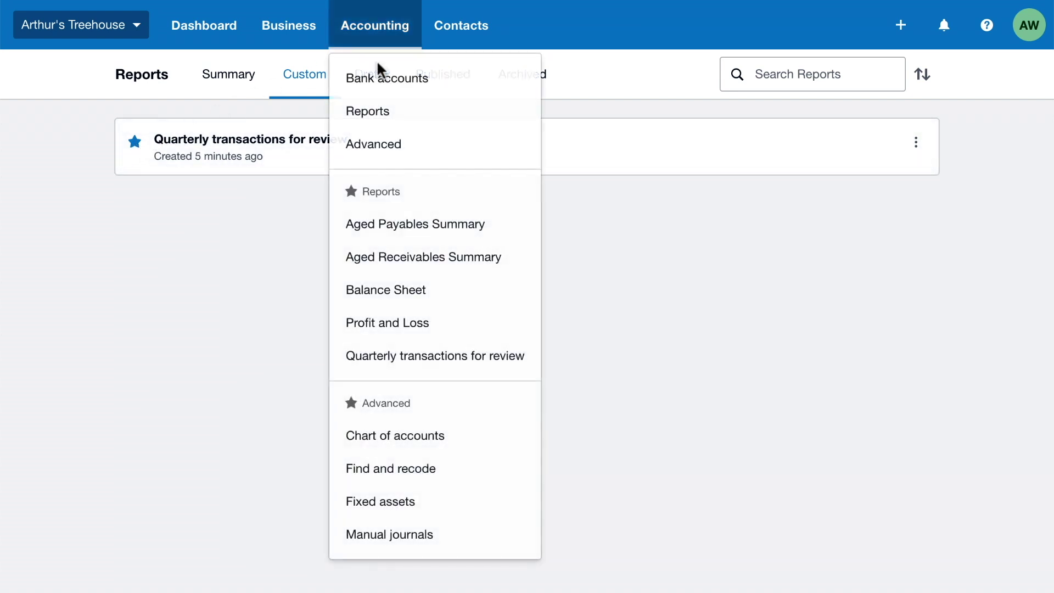